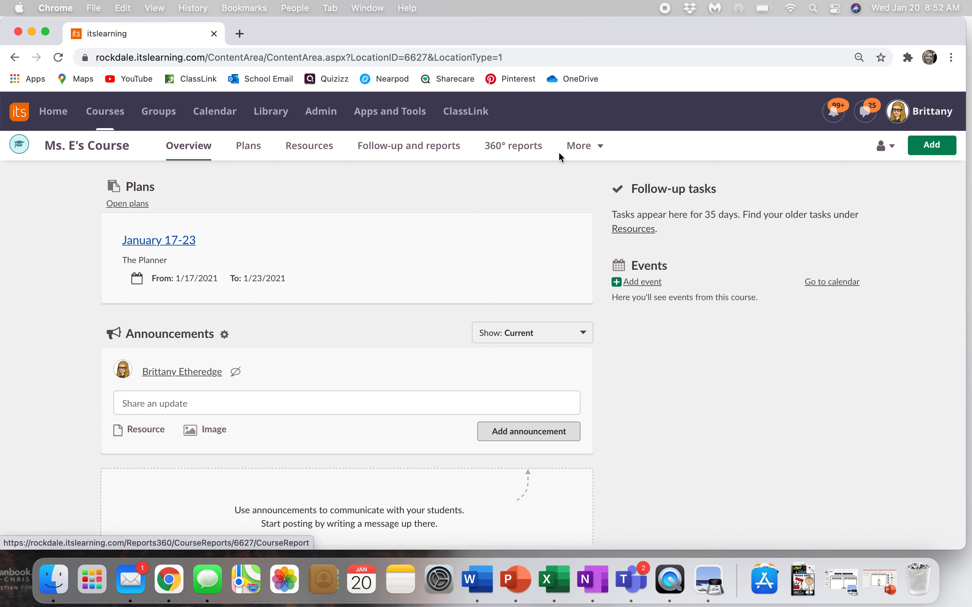
Create a new course group titled Blue Barracudas and proceed to choosing its participants.
{"action": "left_click", "coordinate": [591, 153]}
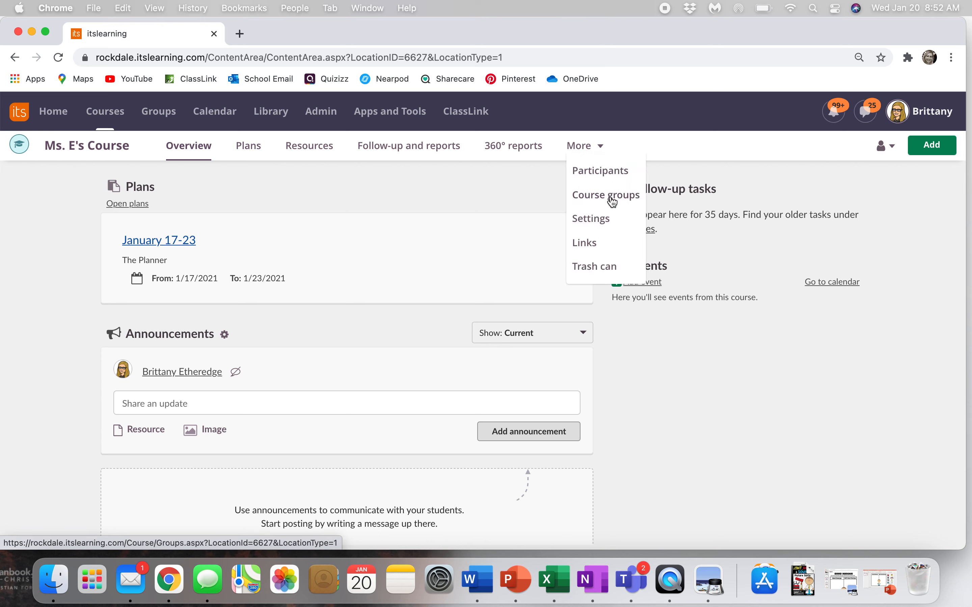
{"action": "left_click", "coordinate": [589, 199]}
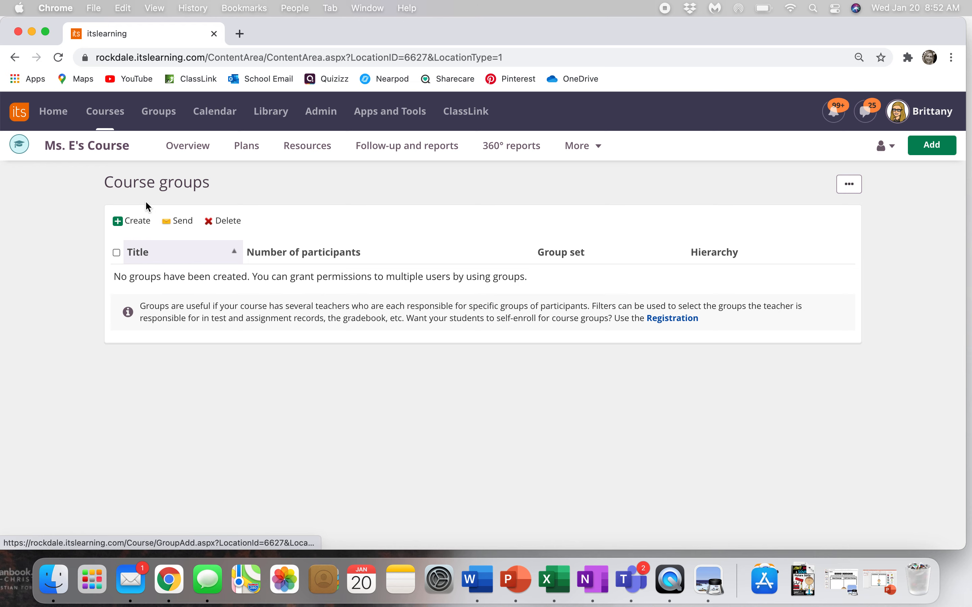
{"action": "left_click", "coordinate": [117, 221]}
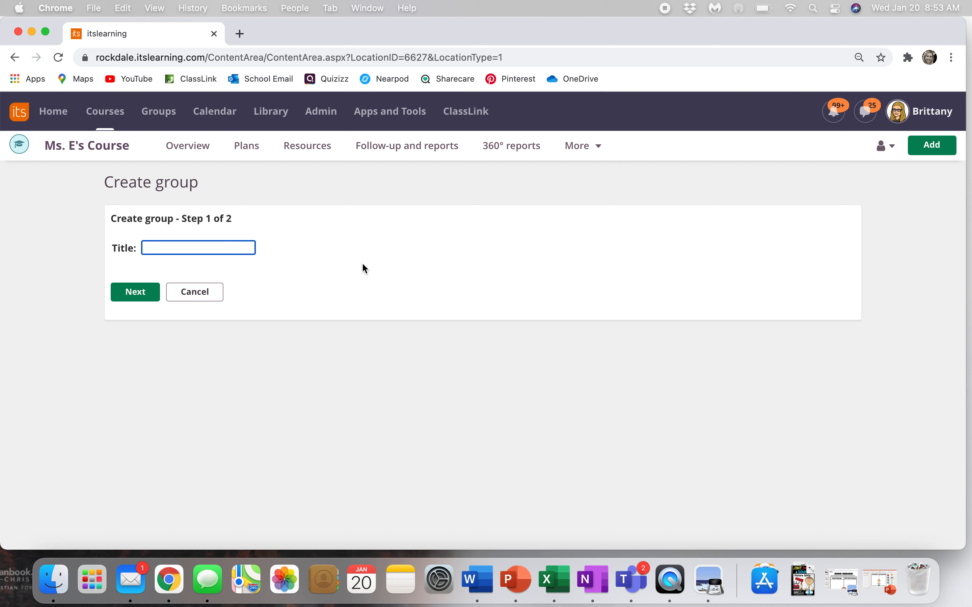
{"action": "type", "text": "Blue"}
{"action": "left_click", "coordinate": [215, 275]}
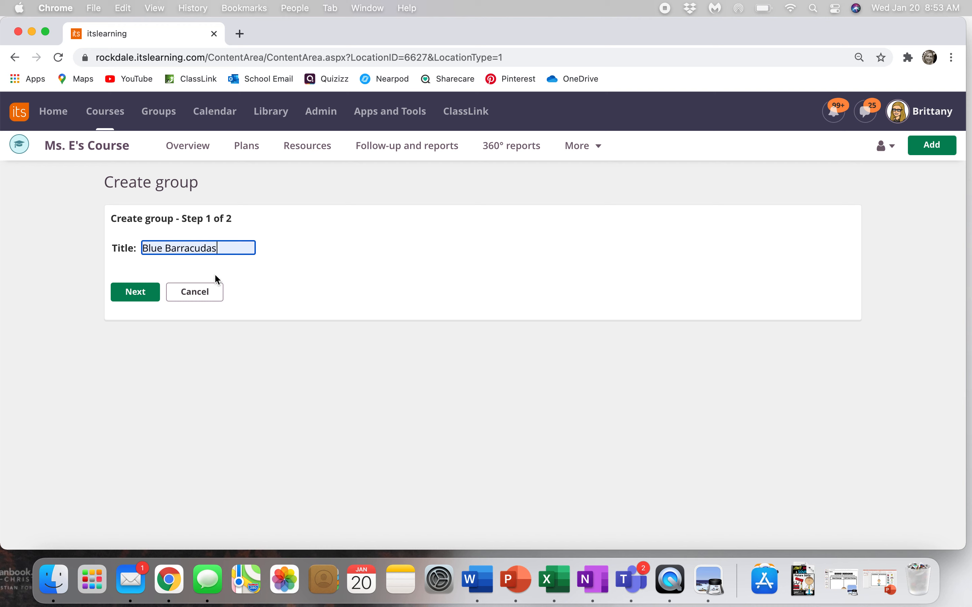
{"action": "left_click", "coordinate": [133, 301]}
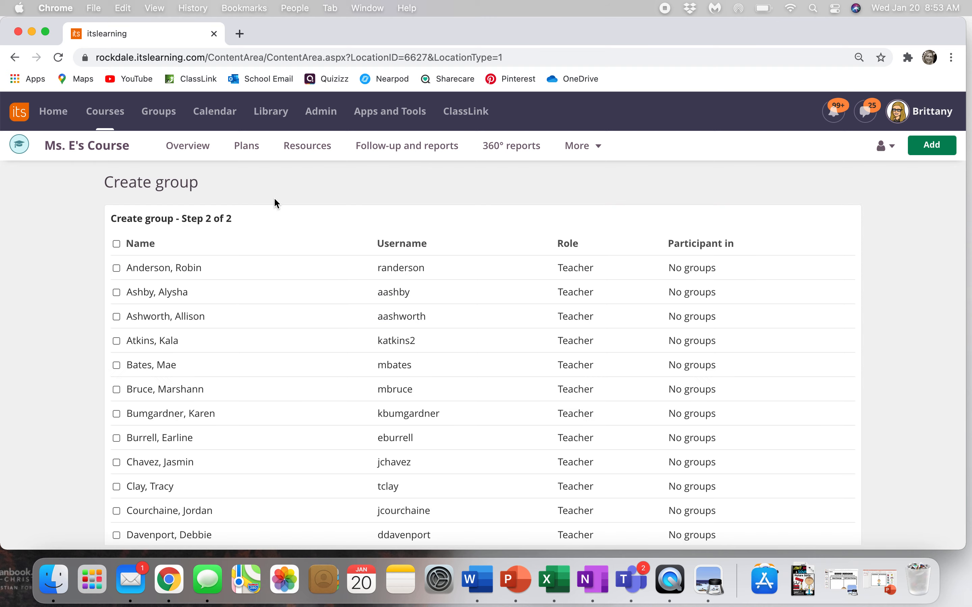
Set the participant list to show 100 entries per page and look through the full list.
{"action": "scroll", "coordinate": [275, 199], "scroll_direction": "down", "scroll_amount": 8}
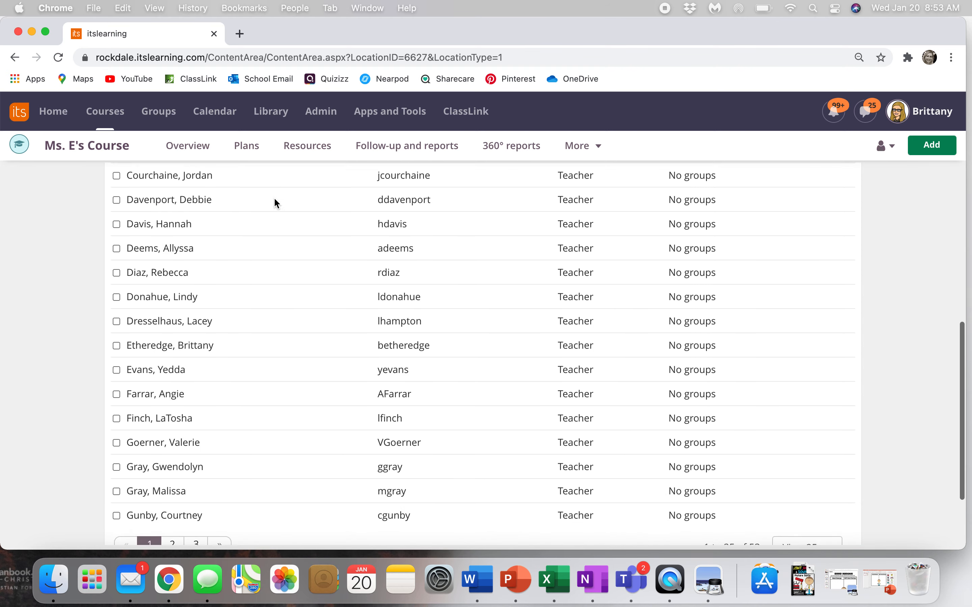
{"action": "scroll", "coordinate": [274, 199], "scroll_direction": "down", "scroll_amount": 3}
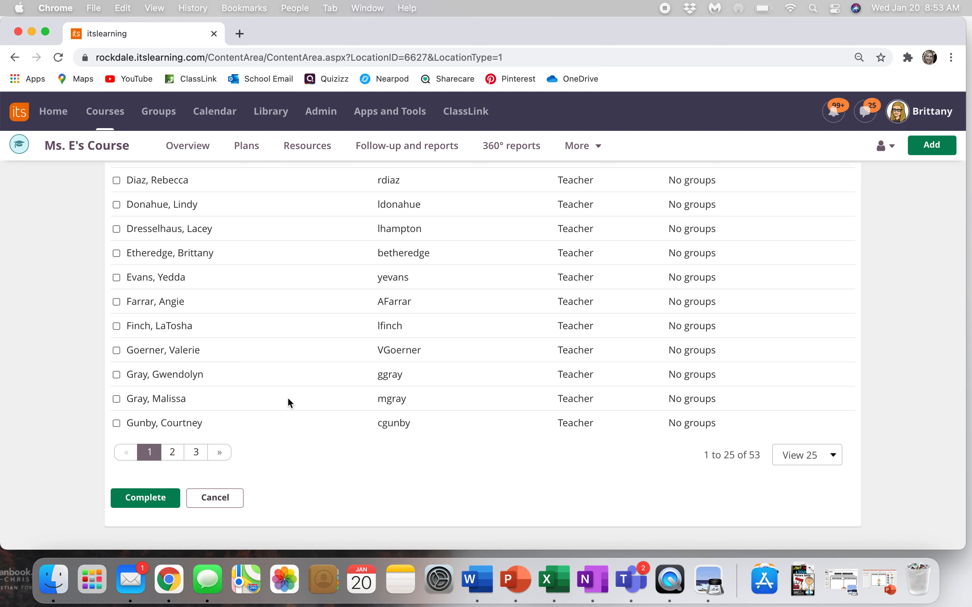
{"action": "scroll", "coordinate": [294, 378], "scroll_direction": "up", "scroll_amount": 10}
{"action": "scroll", "coordinate": [294, 378], "scroll_direction": "down", "scroll_amount": 8}
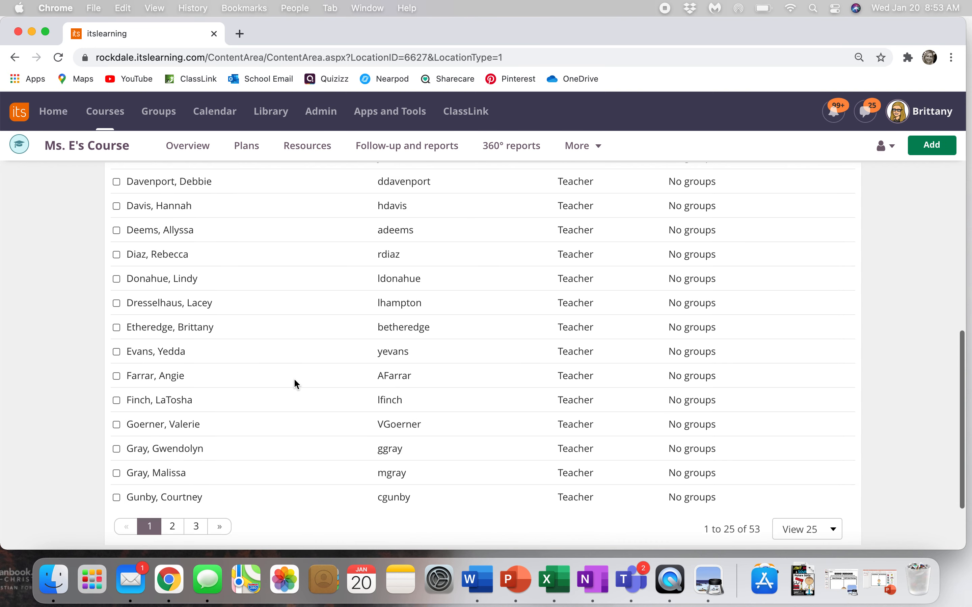
{"action": "scroll", "coordinate": [294, 378], "scroll_direction": "down", "scroll_amount": 2}
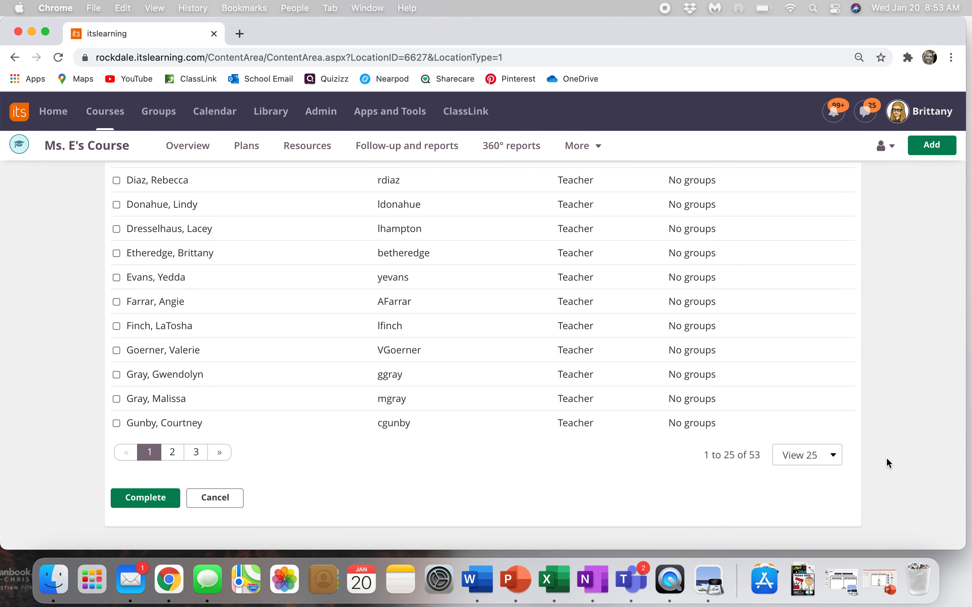
{"action": "left_click", "coordinate": [817, 455]}
{"action": "left_click", "coordinate": [819, 493]}
{"action": "scroll", "coordinate": [595, 457], "scroll_direction": "down", "scroll_amount": 15}
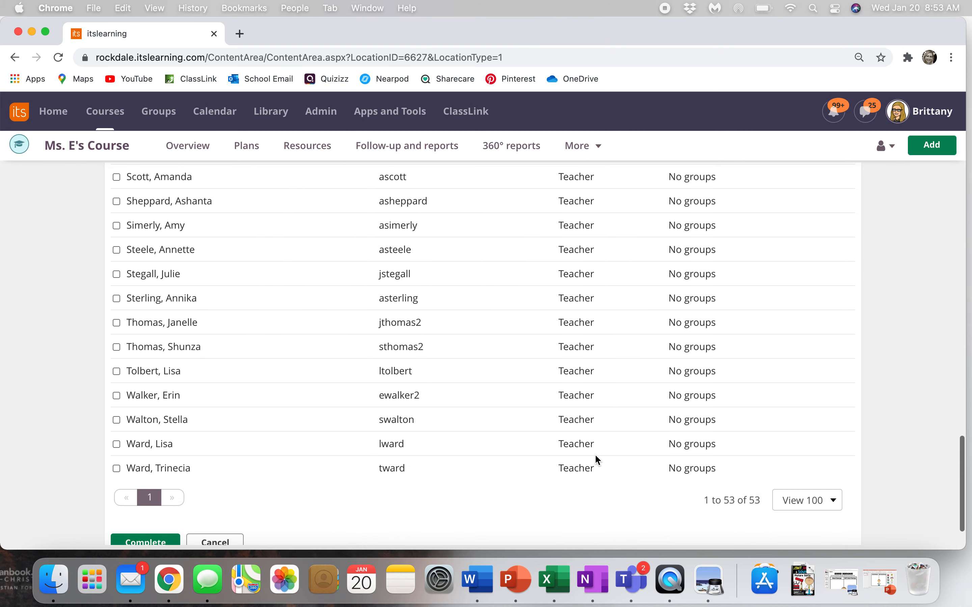
{"action": "scroll", "coordinate": [595, 460], "scroll_direction": "down", "scroll_amount": 2}
{"action": "scroll", "coordinate": [239, 441], "scroll_direction": "up", "scroll_amount": 20}
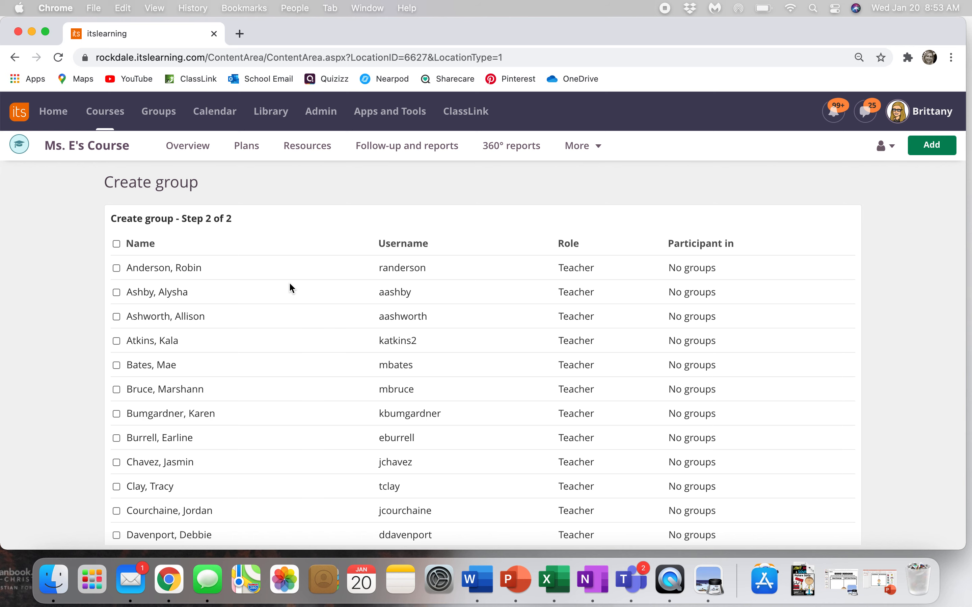
Select the 3rd, 7th, 11th, 15th, 16th and 18th people in the participant list for the Blue Barracudas group.
{"action": "scroll", "coordinate": [246, 266], "scroll_direction": "down", "scroll_amount": 2}
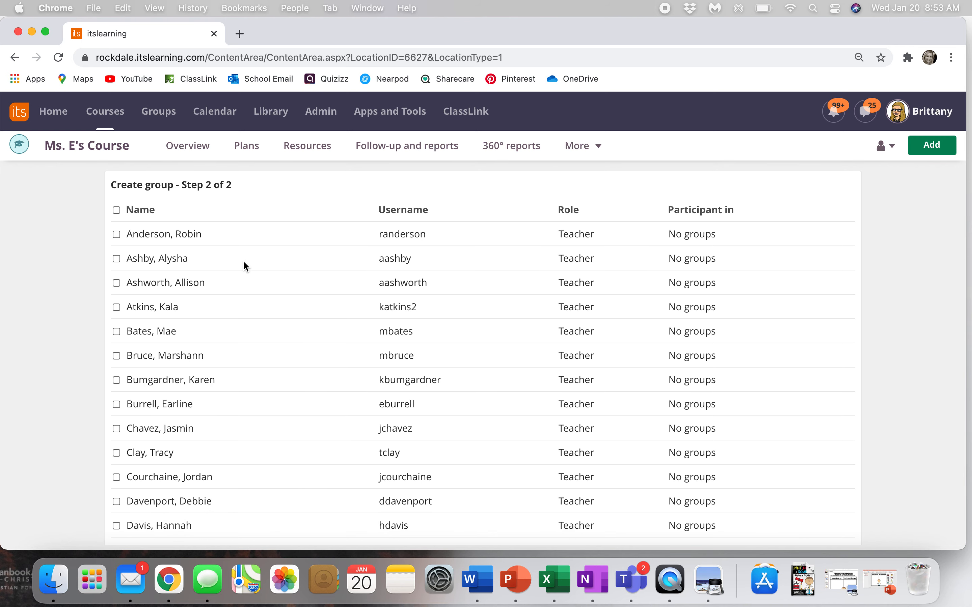
{"action": "left_click", "coordinate": [116, 283]}
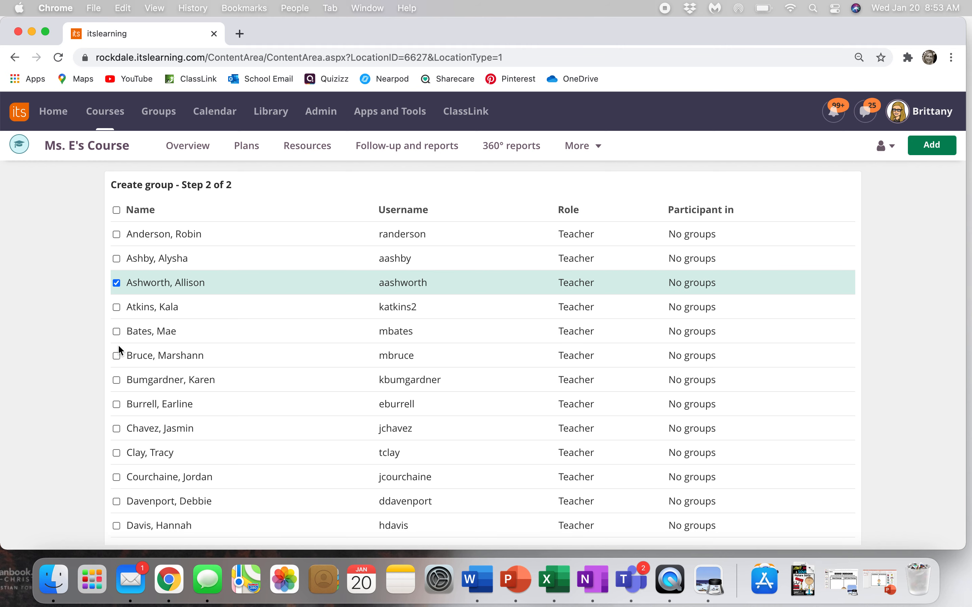
{"action": "left_click", "coordinate": [117, 379]}
{"action": "scroll", "coordinate": [116, 379], "scroll_direction": "down", "scroll_amount": 3}
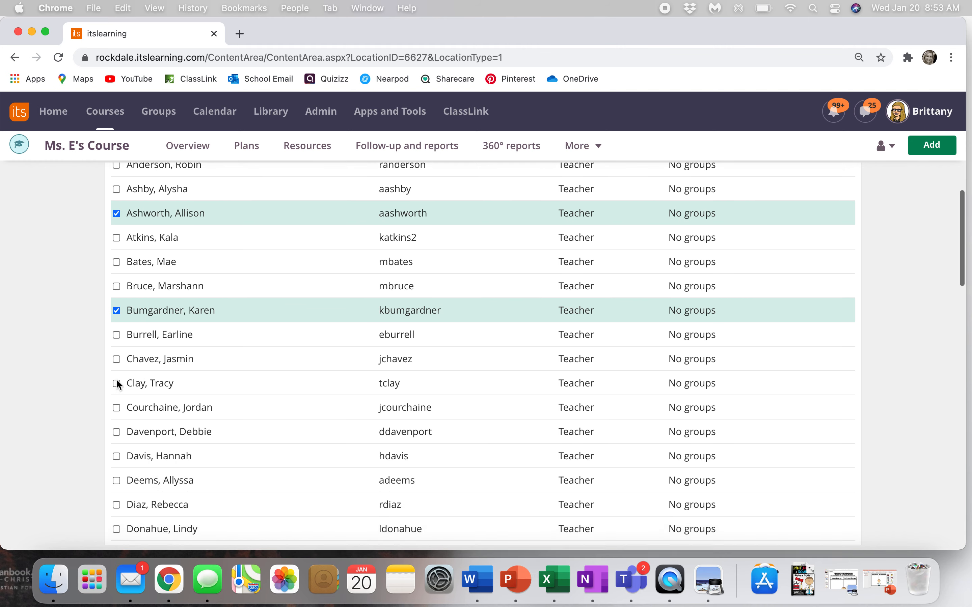
{"action": "left_click", "coordinate": [118, 396]}
{"action": "scroll", "coordinate": [117, 395], "scroll_direction": "down", "scroll_amount": 2}
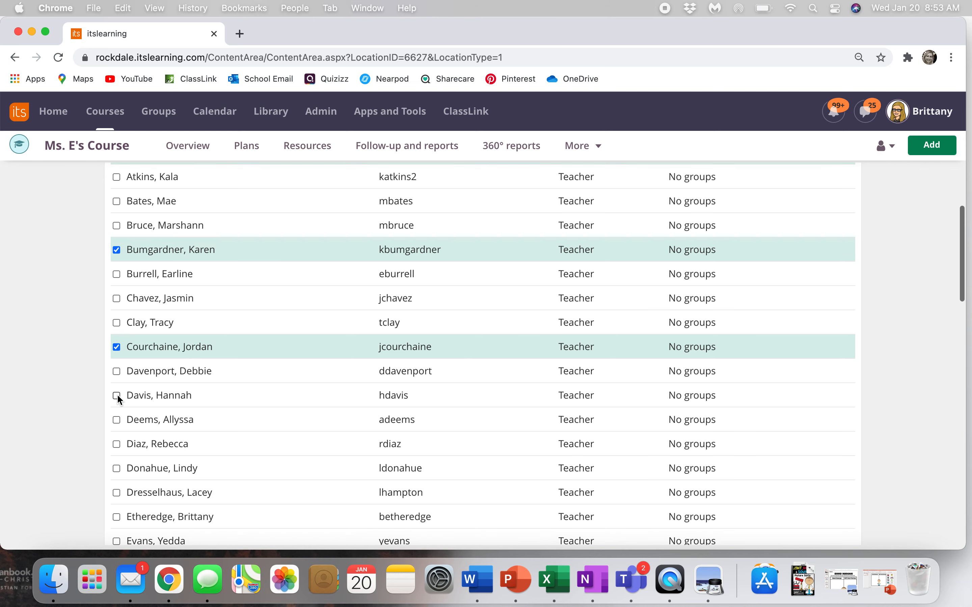
{"action": "scroll", "coordinate": [118, 396], "scroll_direction": "down", "scroll_amount": 2}
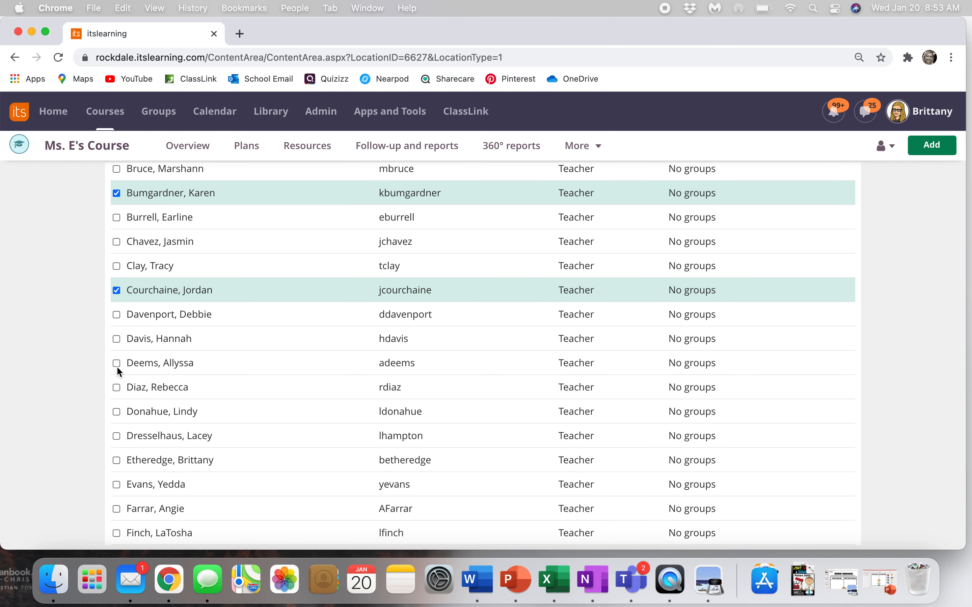
{"action": "left_click", "coordinate": [116, 386]}
{"action": "scroll", "coordinate": [117, 385], "scroll_direction": "down", "scroll_amount": 1}
{"action": "left_click", "coordinate": [116, 387]}
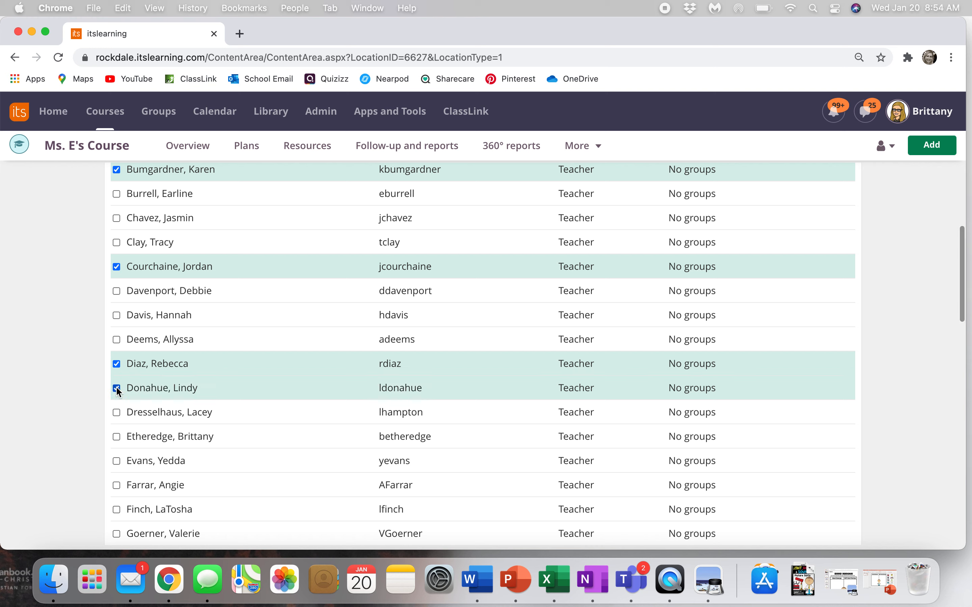
{"action": "left_click", "coordinate": [116, 437]}
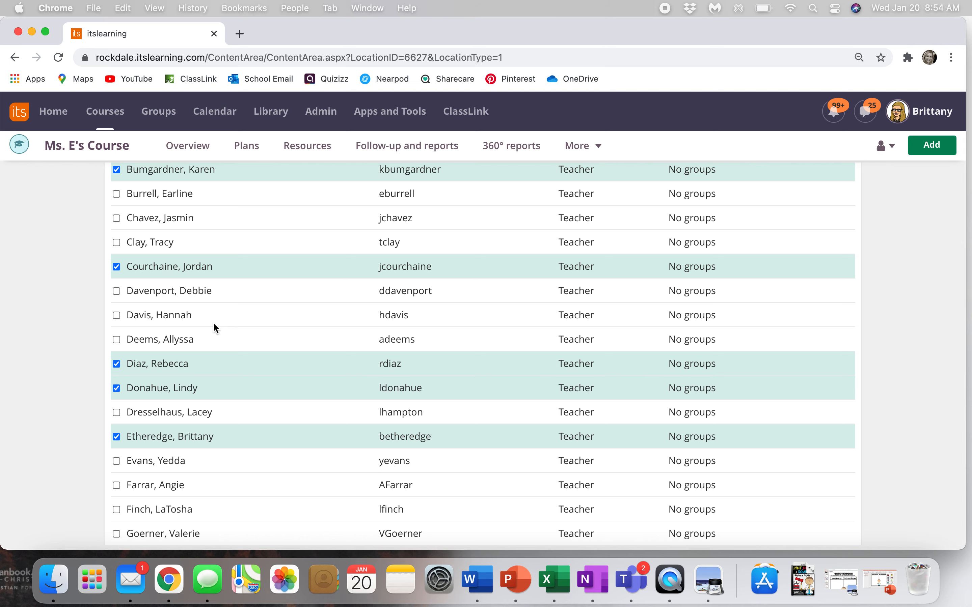
Add the 25th person in the list to the selection and complete the Blue Barracudas group.
{"action": "scroll", "coordinate": [214, 323], "scroll_direction": "down", "scroll_amount": 6}
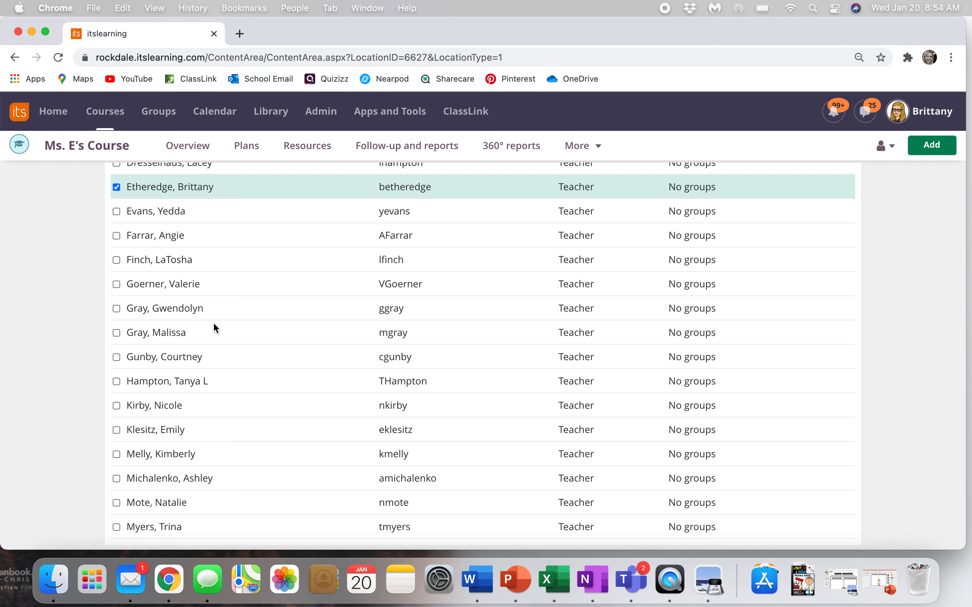
{"action": "left_click", "coordinate": [117, 358]}
{"action": "scroll", "coordinate": [117, 359], "scroll_direction": "down", "scroll_amount": 10}
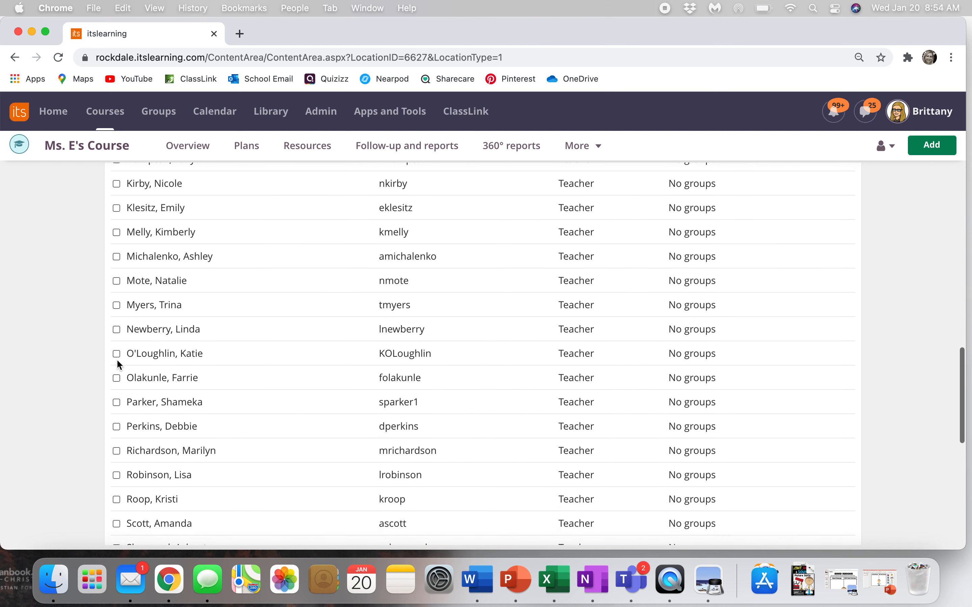
{"action": "scroll", "coordinate": [117, 361], "scroll_direction": "down", "scroll_amount": 8}
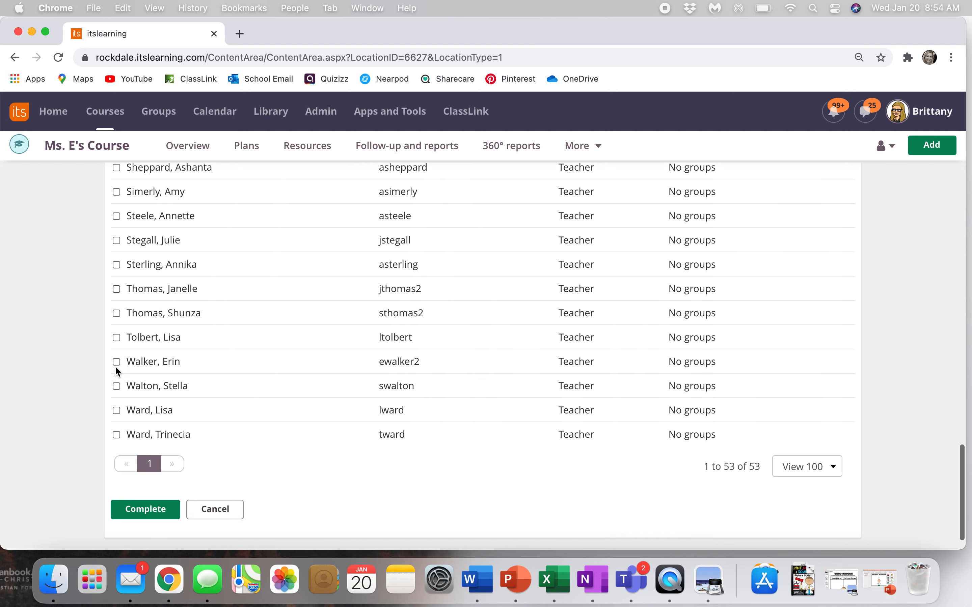
{"action": "left_click", "coordinate": [135, 508]}
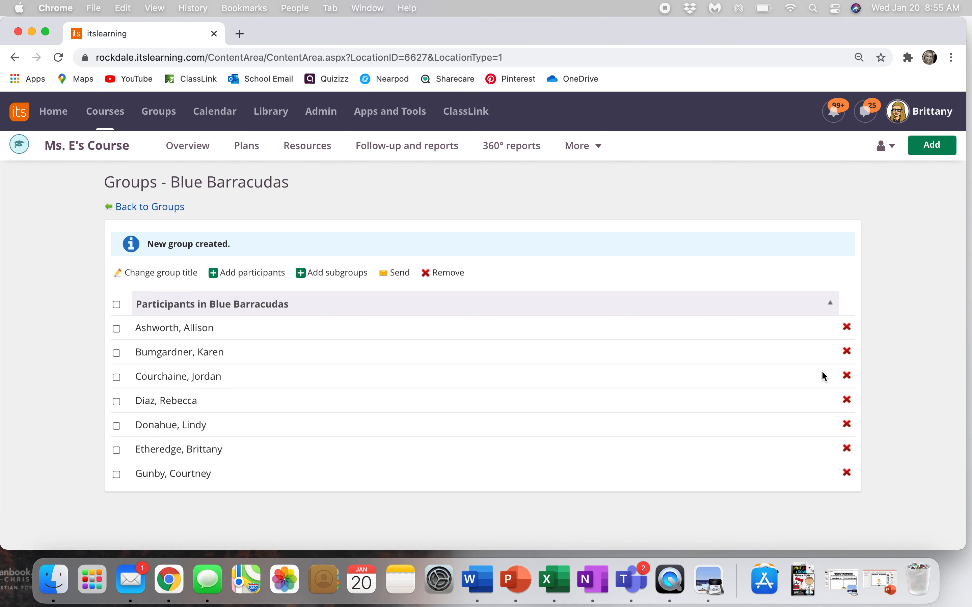
Start removing the third participant from the Blue Barracudas group, but cancel the removal.
{"action": "left_click", "coordinate": [848, 377]}
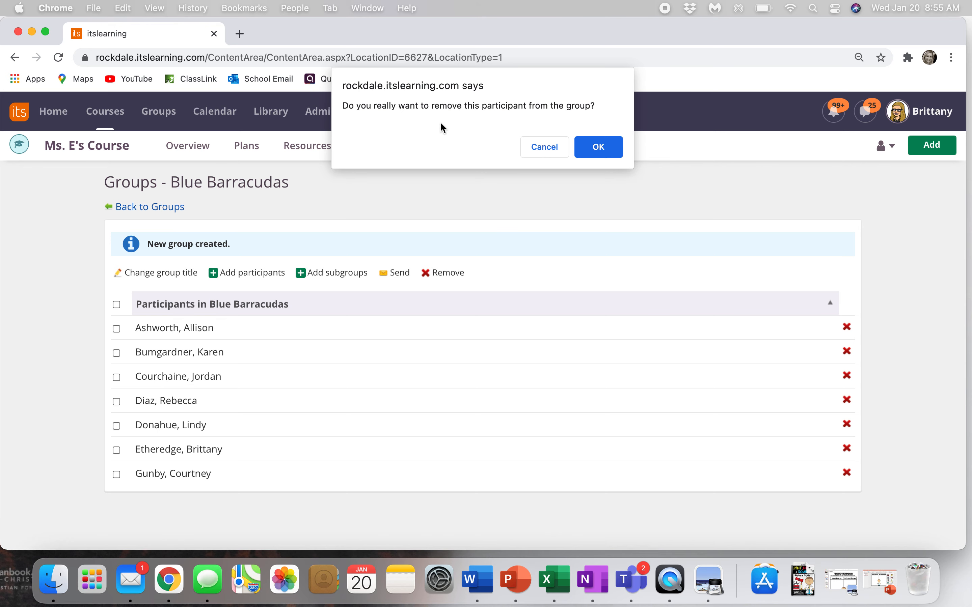
{"action": "left_click", "coordinate": [543, 153]}
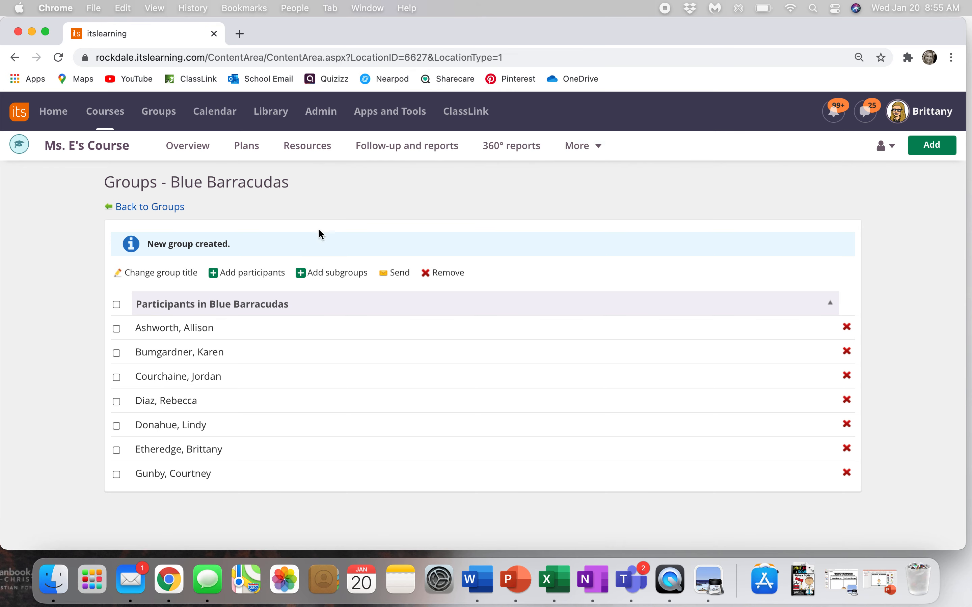
Return to the course groups and start another group titled Purple Parrots, proceeding to its participant selection.
{"action": "left_click", "coordinate": [148, 209]}
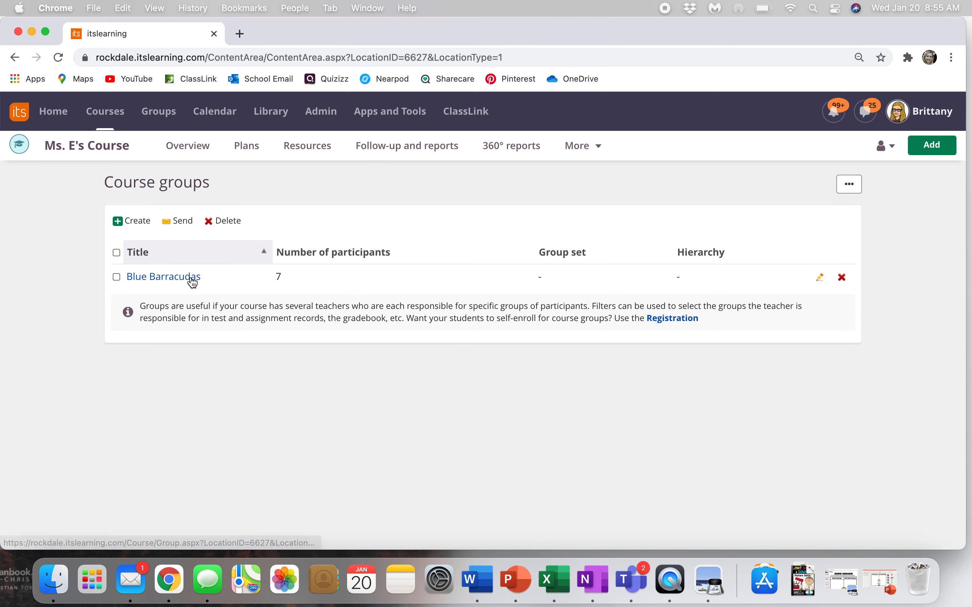
{"action": "left_click", "coordinate": [131, 226]}
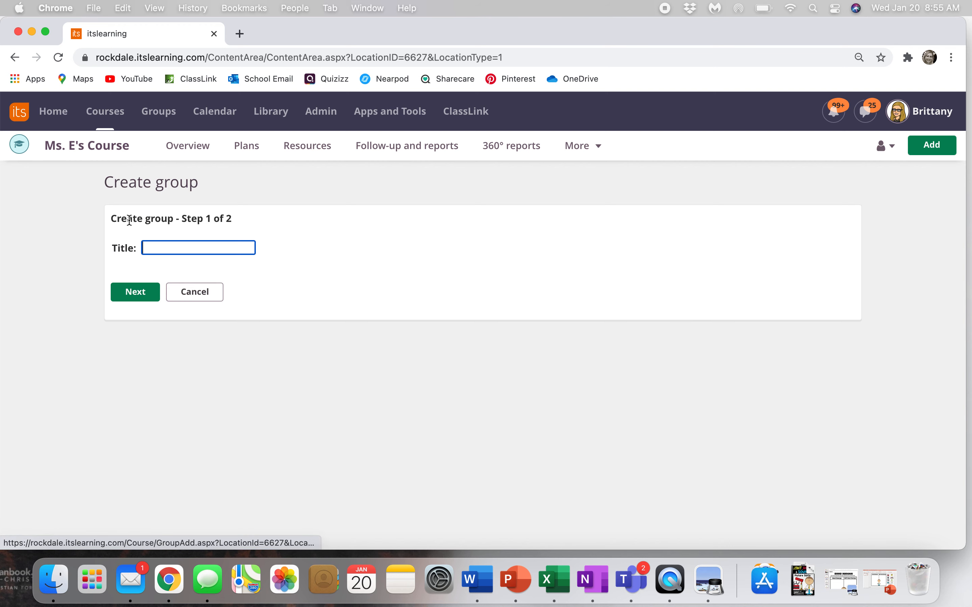
{"action": "type", "text": "Purple"}
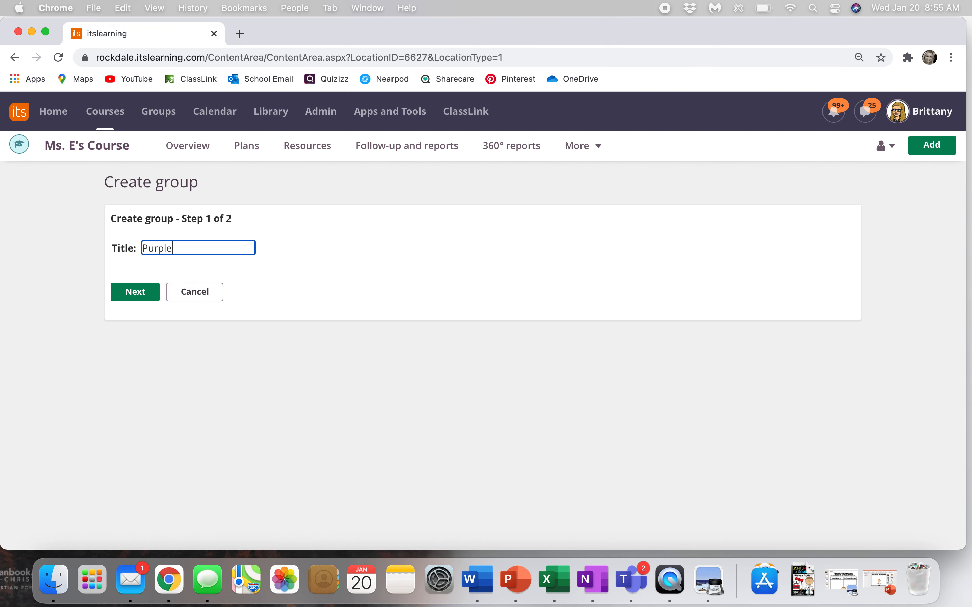
{"action": "type", "text": " Parrots"}
{"action": "left_click", "coordinate": [128, 302]}
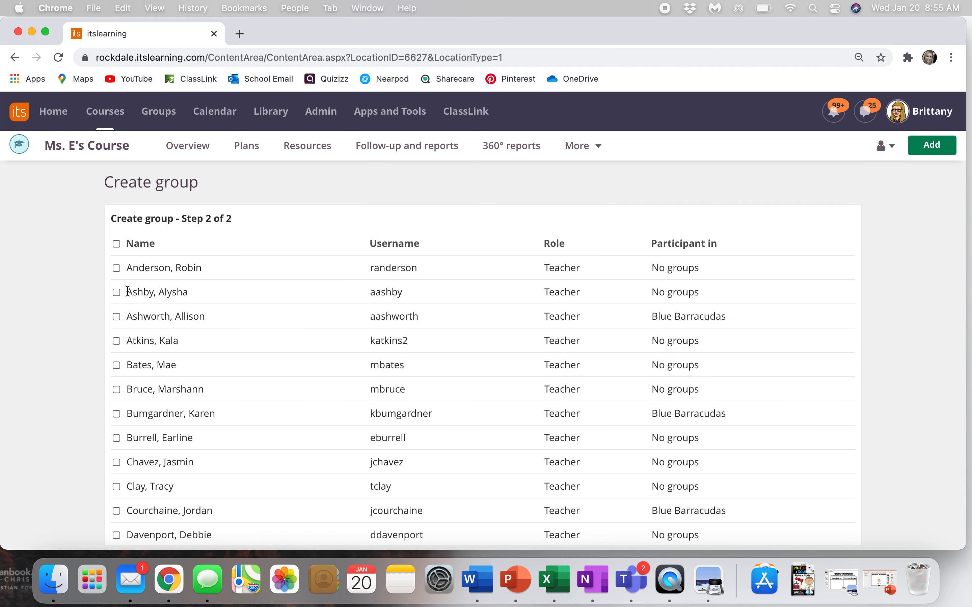
Select the 4th, 18th, 21st and 24th people in the participant list for the Purple Parrots group.
{"action": "scroll", "coordinate": [187, 327], "scroll_direction": "down", "scroll_amount": 5}
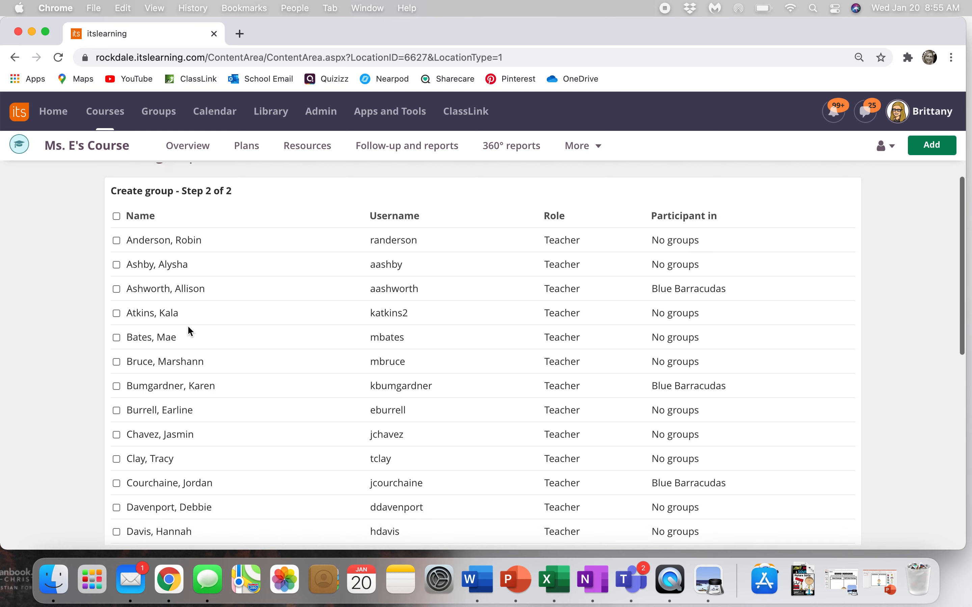
{"action": "scroll", "coordinate": [299, 332], "scroll_direction": "up", "scroll_amount": 5}
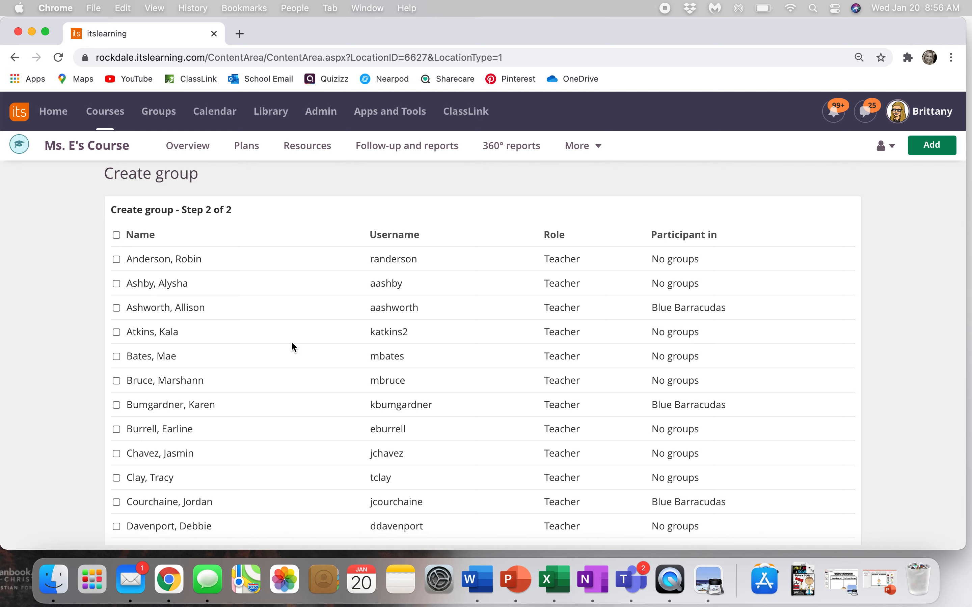
{"action": "left_click", "coordinate": [114, 334]}
{"action": "scroll", "coordinate": [114, 334], "scroll_direction": "down", "scroll_amount": 8}
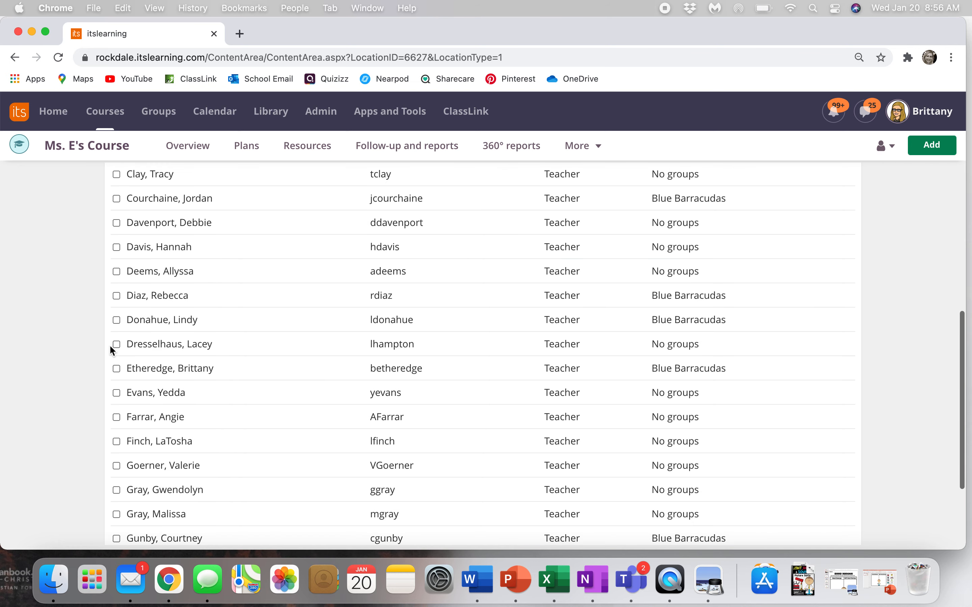
{"action": "left_click", "coordinate": [116, 369]}
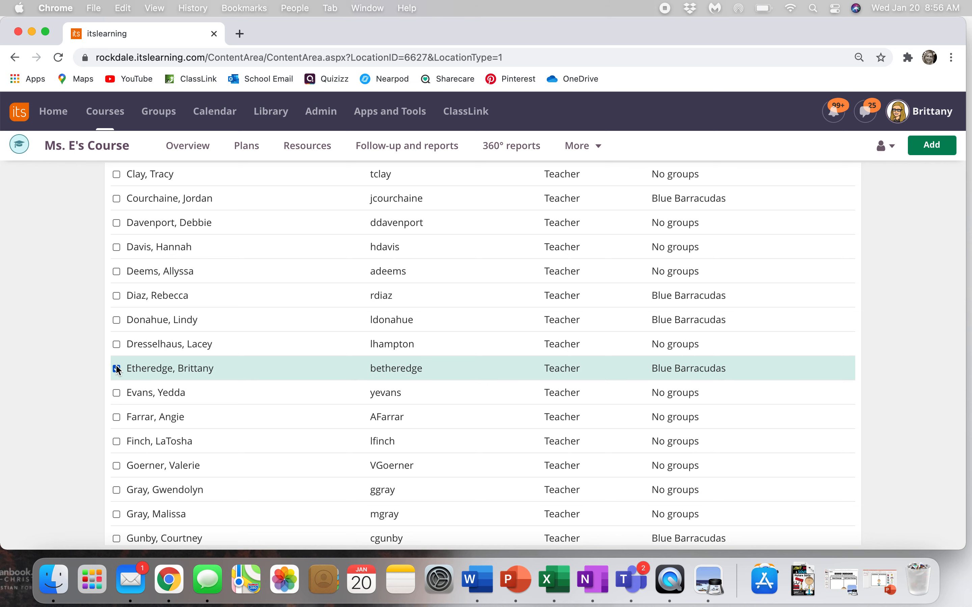
{"action": "left_click", "coordinate": [117, 442]}
{"action": "scroll", "coordinate": [116, 442], "scroll_direction": "down", "scroll_amount": 2}
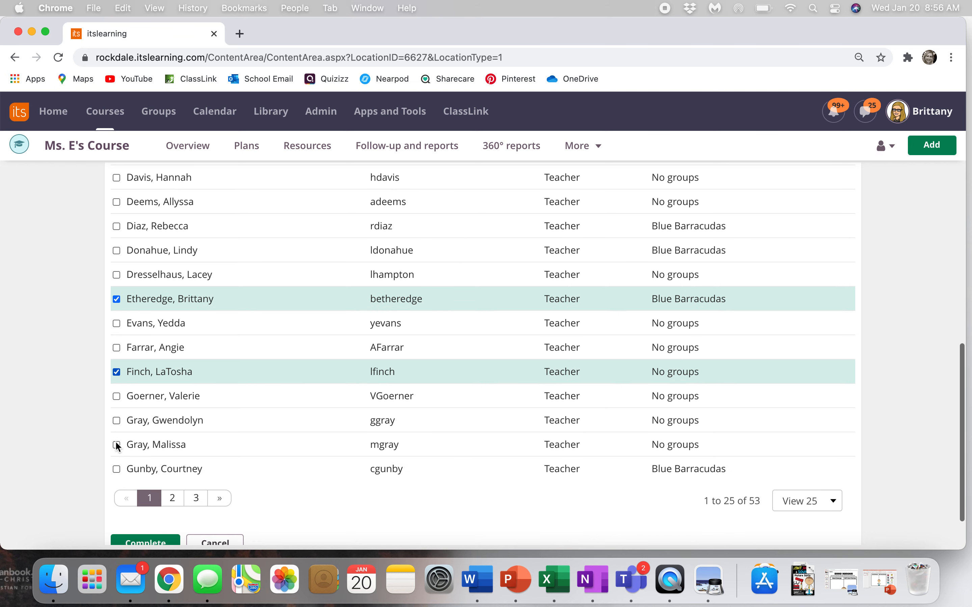
{"action": "left_click", "coordinate": [116, 469]}
{"action": "scroll", "coordinate": [116, 468], "scroll_direction": "down", "scroll_amount": 1}
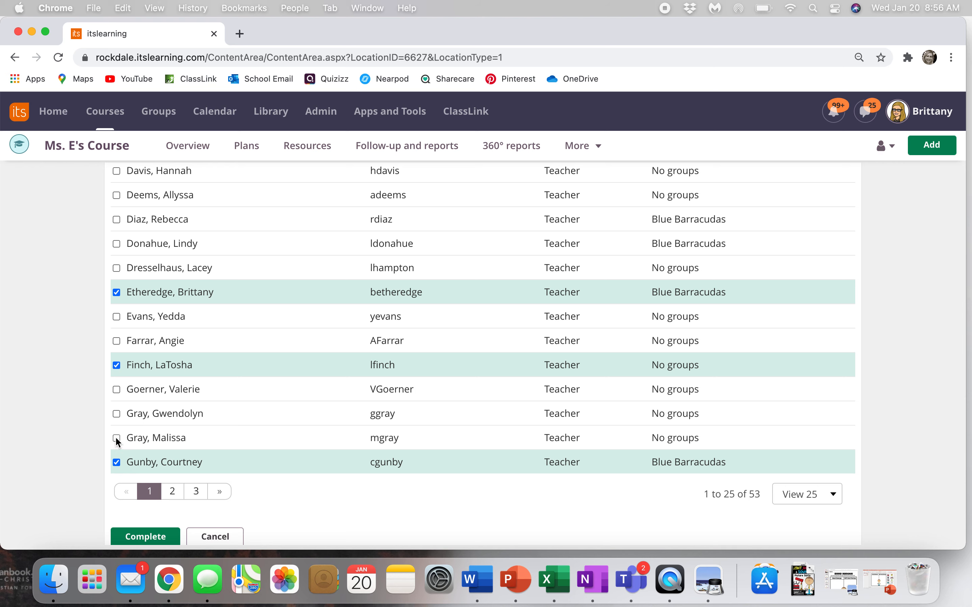
{"action": "left_click", "coordinate": [116, 441]}
{"action": "left_click", "coordinate": [116, 462]}
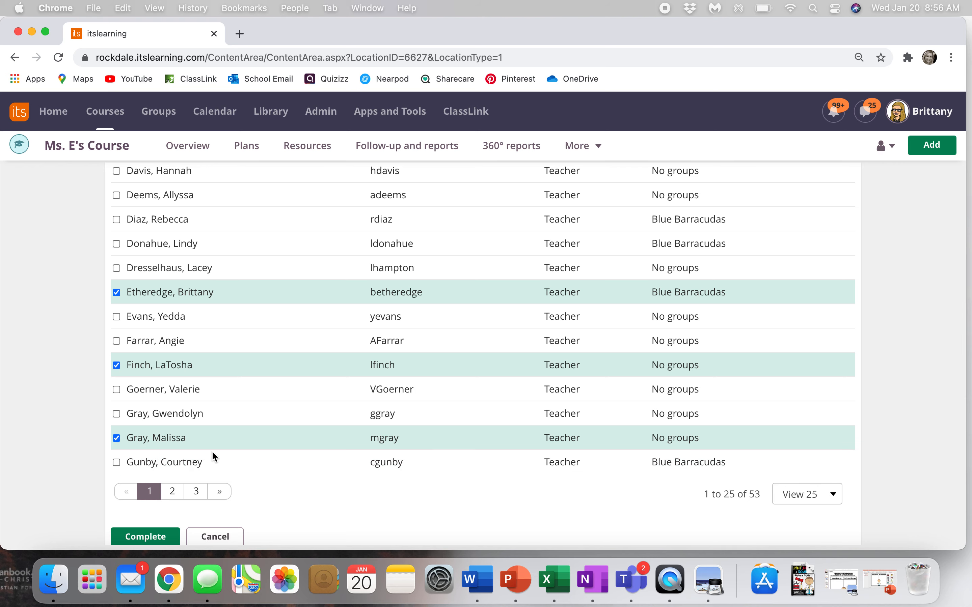
{"action": "scroll", "coordinate": [257, 498], "scroll_direction": "down", "scroll_amount": 2}
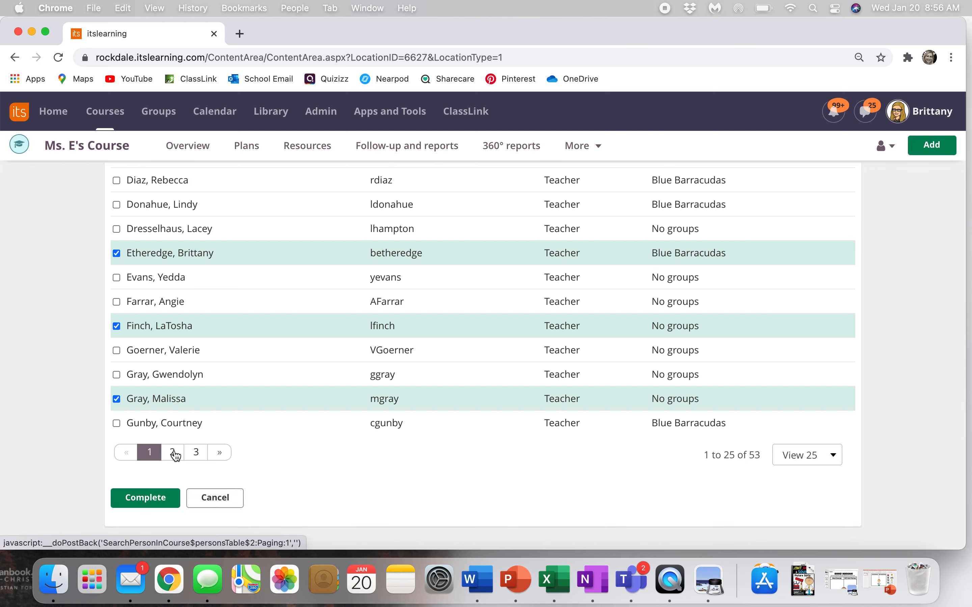
Show 100 people per page and select the 2nd, 14th and 18th people for the Purple Parrots group.
{"action": "left_click", "coordinate": [800, 448]}
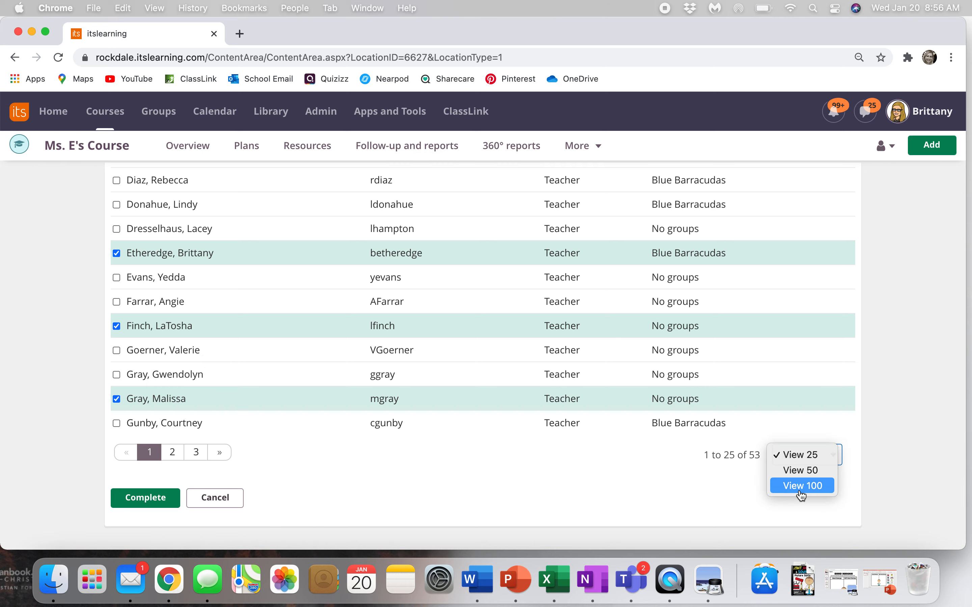
{"action": "left_click", "coordinate": [802, 487]}
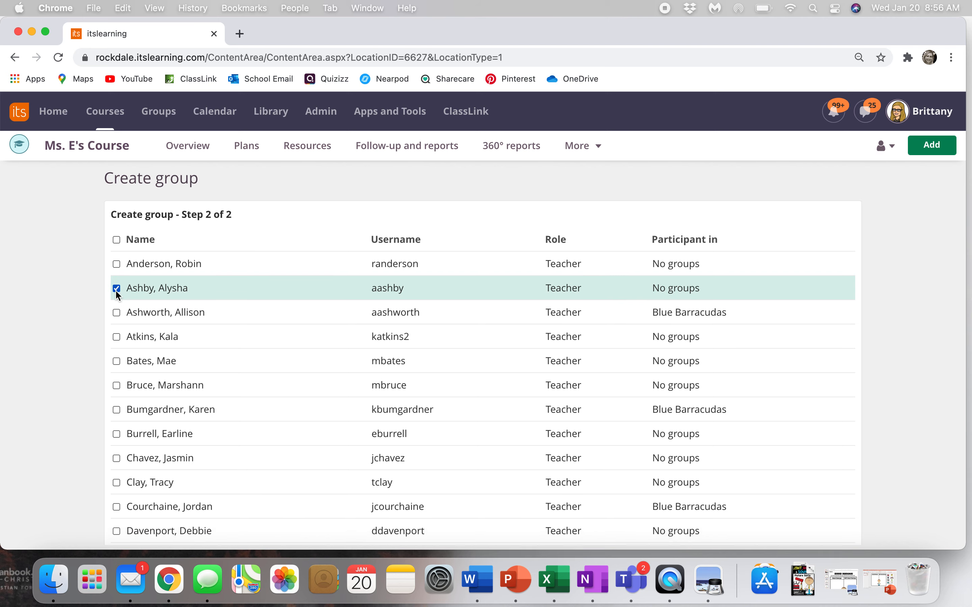
{"action": "scroll", "coordinate": [116, 293], "scroll_direction": "down", "scroll_amount": 7}
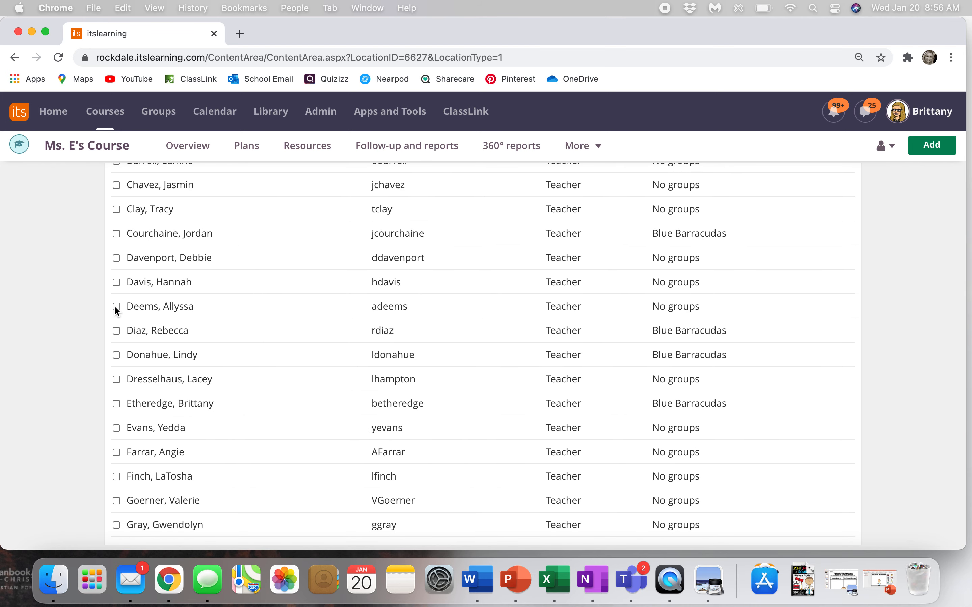
{"action": "left_click", "coordinate": [114, 307]}
{"action": "left_click", "coordinate": [116, 403]}
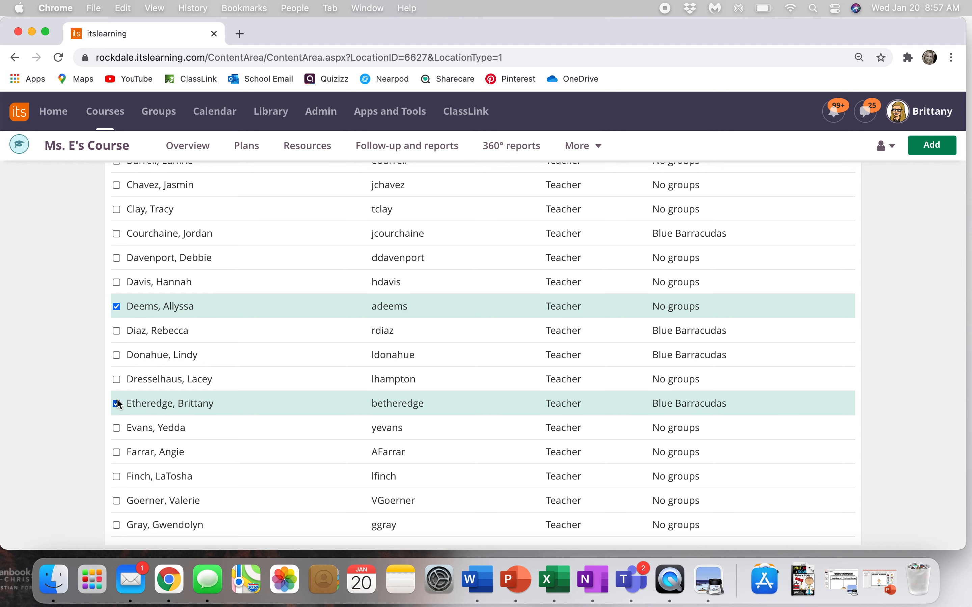
Add the first person with a P surname and the second and third with R surnames, and complete the Purple Parrots group.
{"action": "scroll", "coordinate": [117, 401], "scroll_direction": "down", "scroll_amount": 15}
{"action": "left_click", "coordinate": [116, 370]}
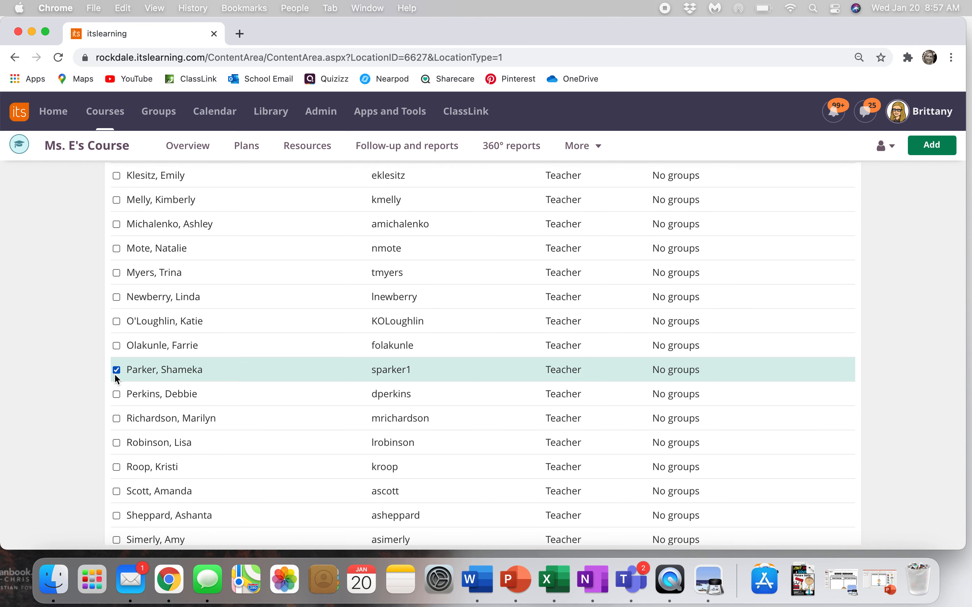
{"action": "left_click", "coordinate": [116, 443]}
{"action": "left_click", "coordinate": [116, 466]}
{"action": "scroll", "coordinate": [116, 466], "scroll_direction": "down", "scroll_amount": 10}
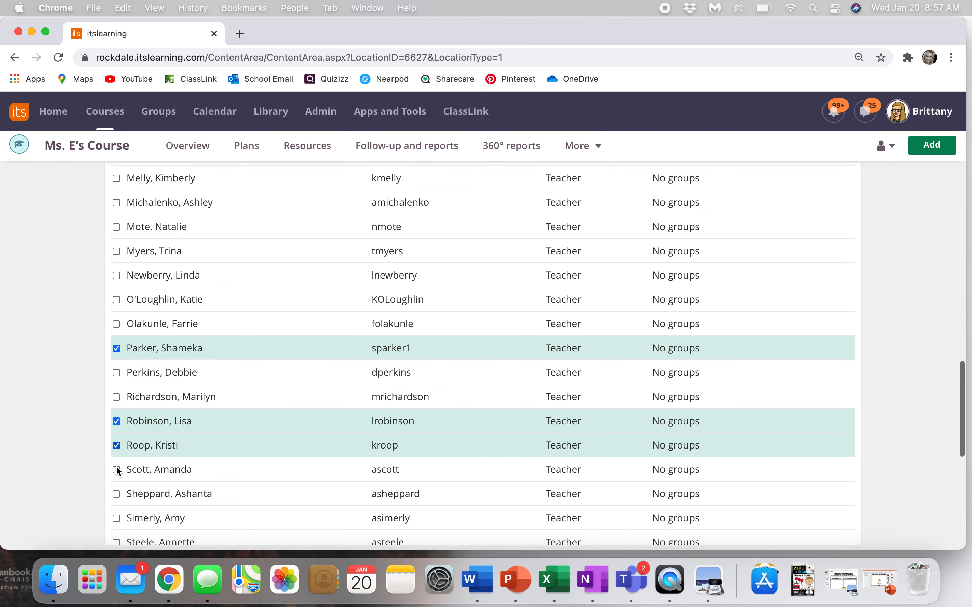
{"action": "left_click", "coordinate": [152, 499]}
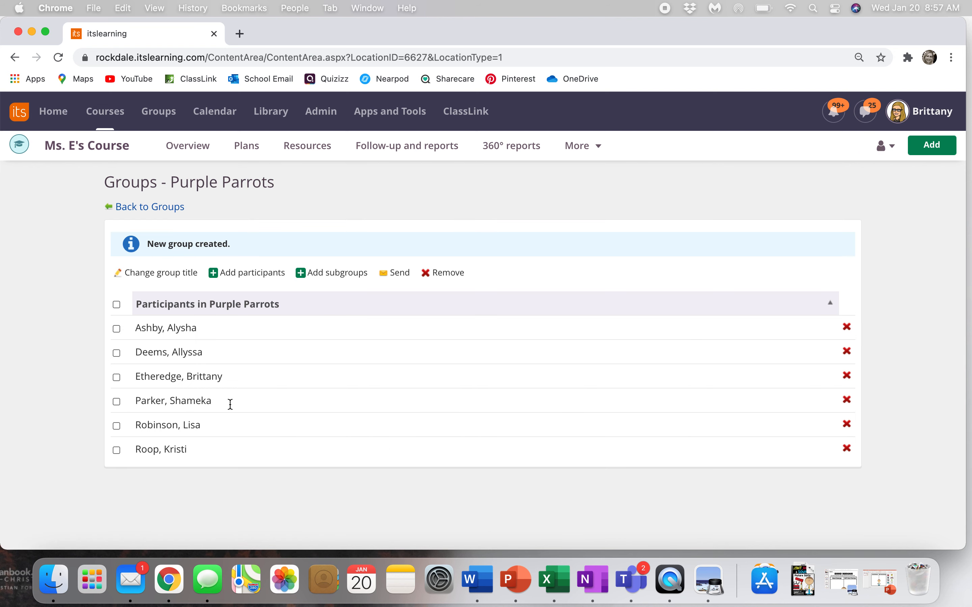
Return to the course groups, review the participants of Blue Barracudas, and go back to the group list.
{"action": "left_click", "coordinate": [152, 208]}
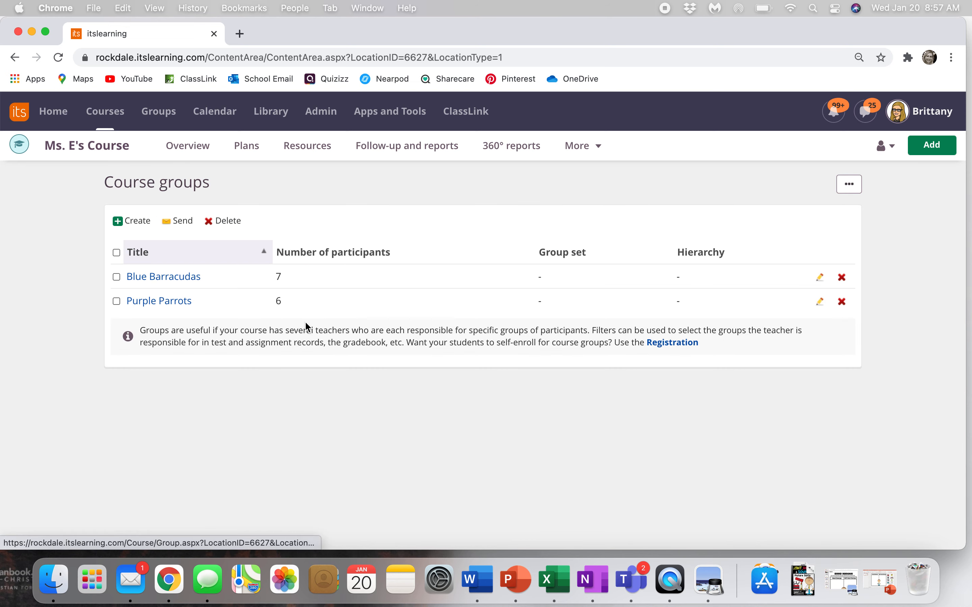
{"action": "left_click", "coordinate": [163, 277]}
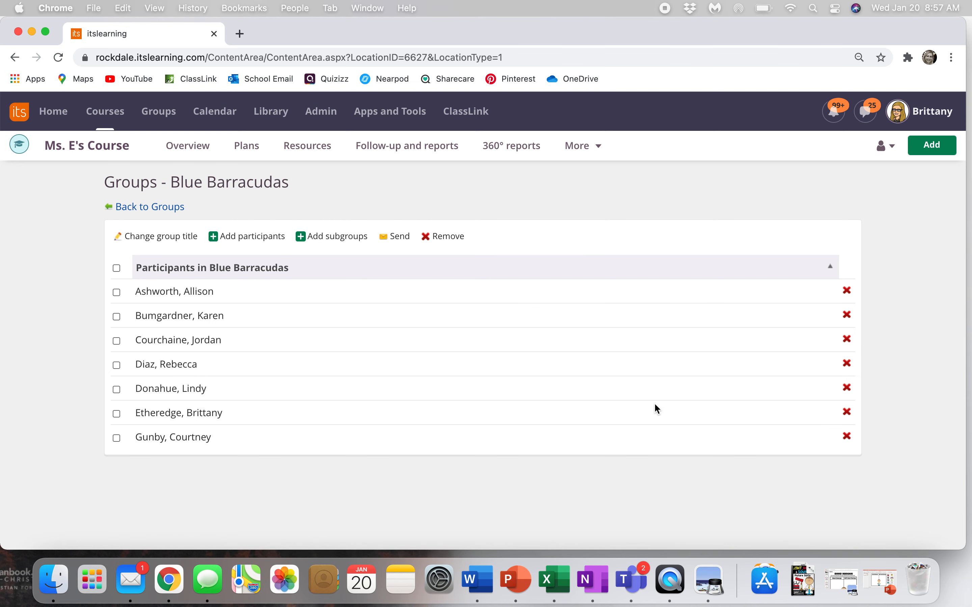
{"action": "left_click", "coordinate": [158, 207]}
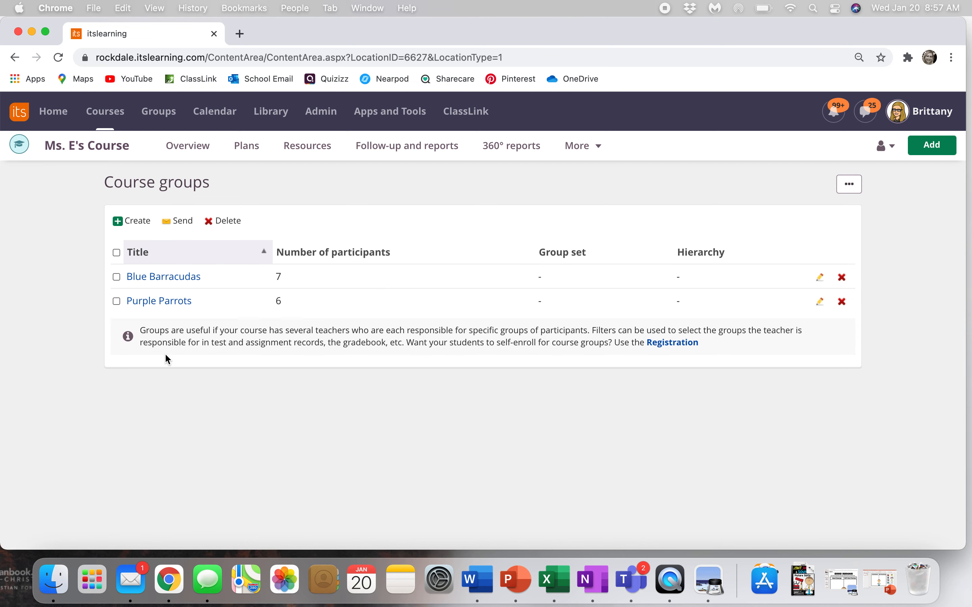